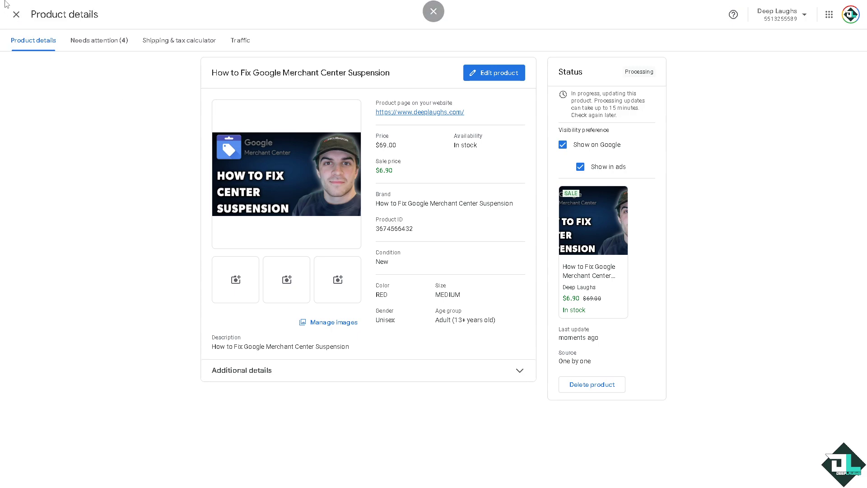
Close the Product details panel to get back to the three-product list.
left_click(16, 14)
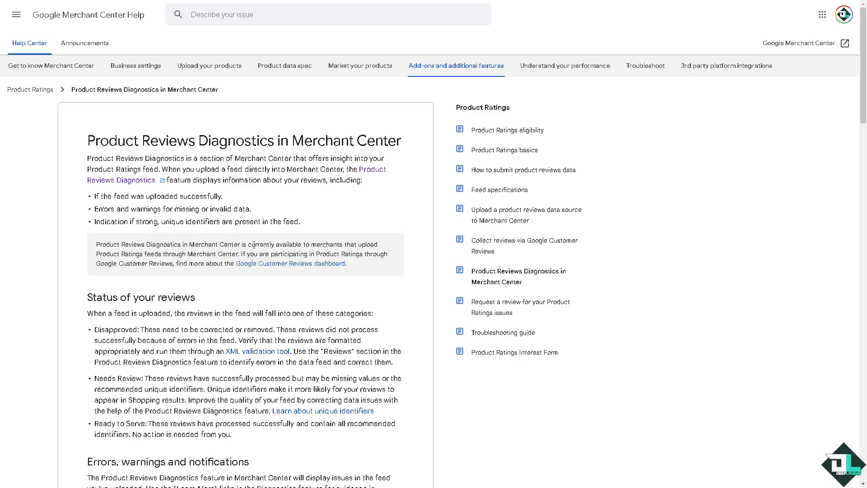
Scroll down through the Product Reviews Diagnostics article's Errors list, then back up.
scroll(252, 246, "down", 2)
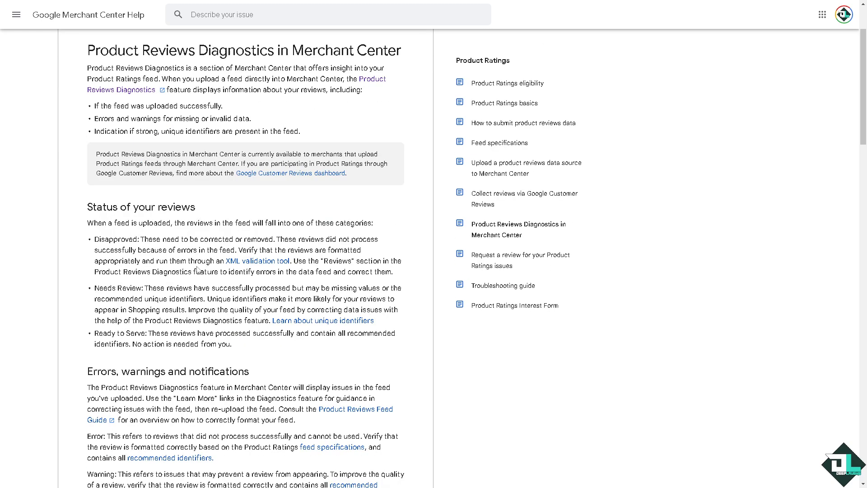
scroll(198, 270, "down", 1)
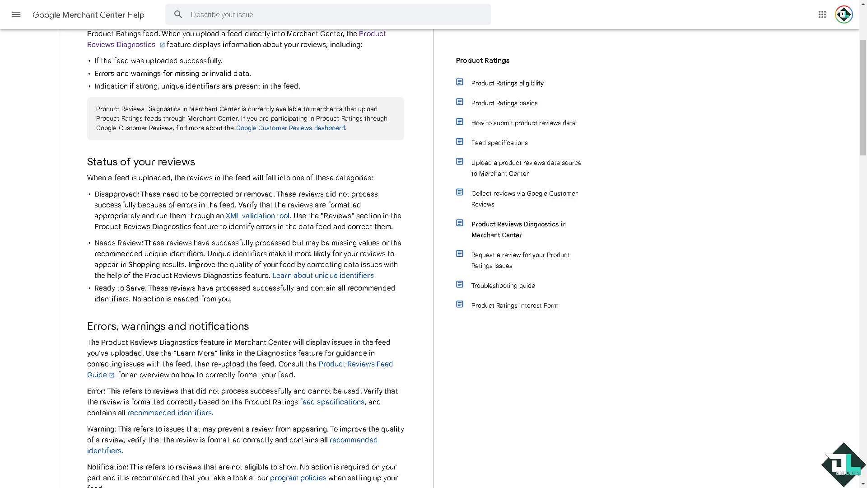
scroll(198, 264, "down", 2)
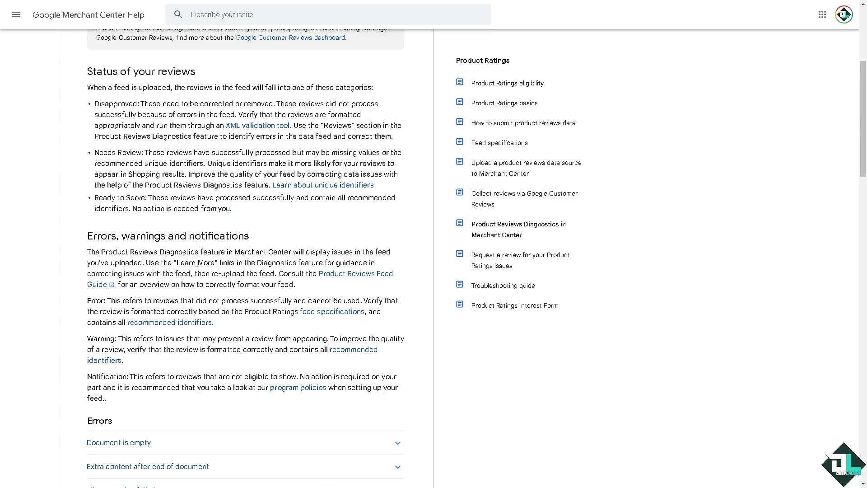
scroll(198, 264, "down", 2)
scroll(198, 264, "down", 2)
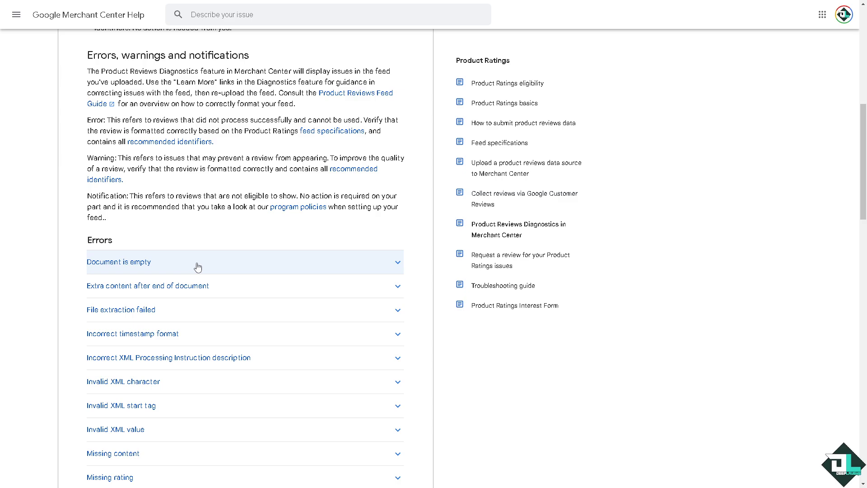
scroll(197, 265, "down", 6)
scroll(198, 267, "up", 2)
scroll(199, 267, "up", 13)
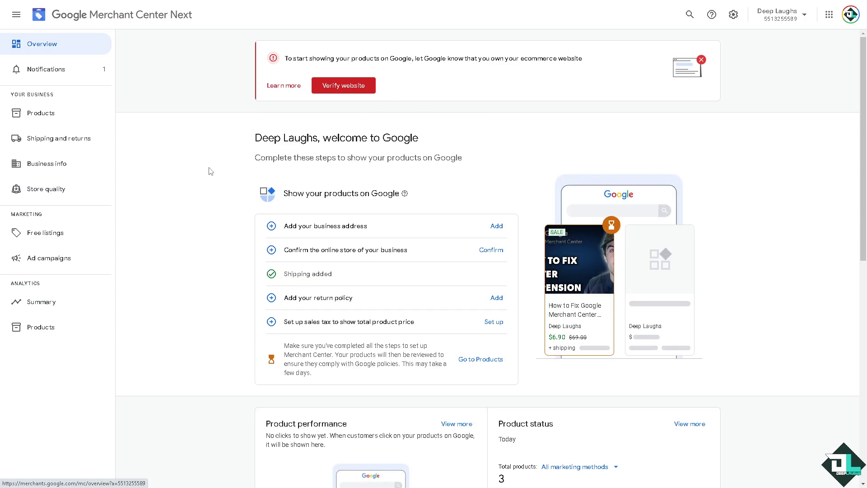
From Notifications, open Fix issues on the 'Make fixes so customers can find your products' card.
left_click(37, 68)
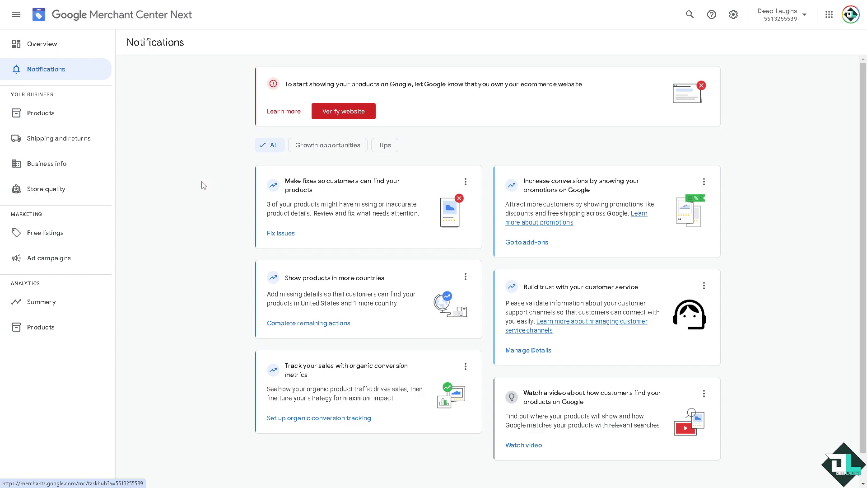
left_click(283, 234)
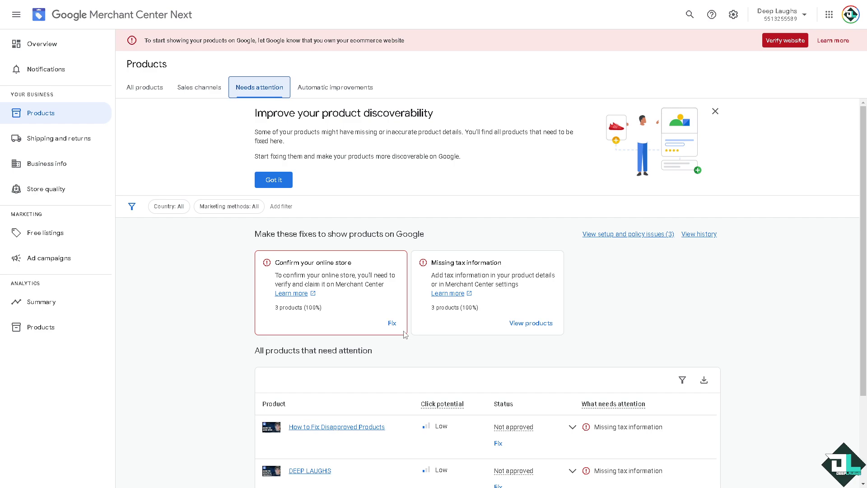
Fix the Confirm your online store issue by choosing Claim your website.
left_click(393, 324)
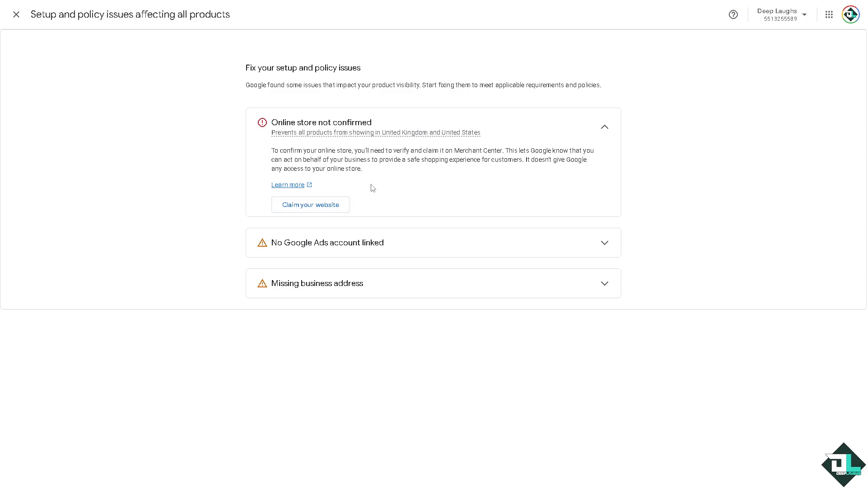
left_click(340, 207)
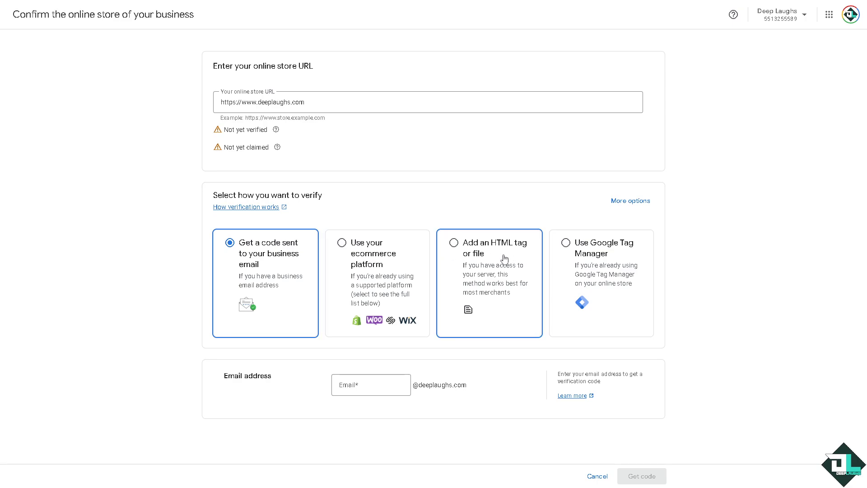
Try the HTML tag, ecommerce platform, Tag Manager and email verification options, then cancel.
left_click(630, 258)
left_click(473, 252)
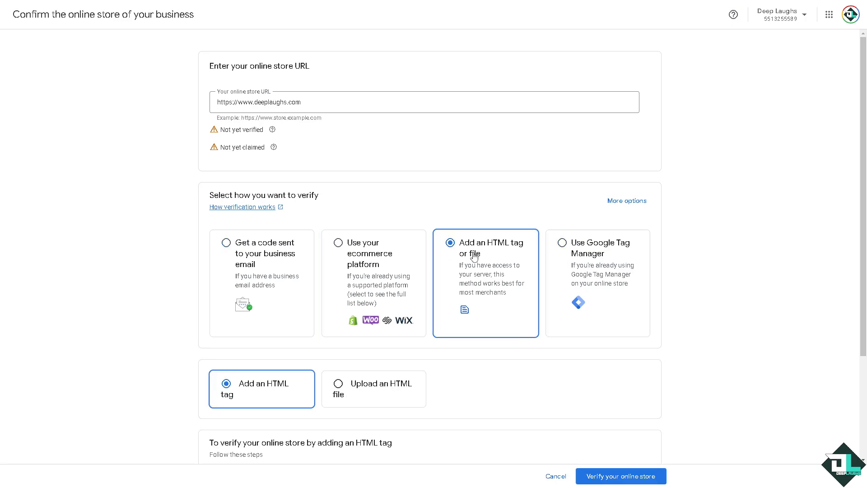
left_click(348, 257)
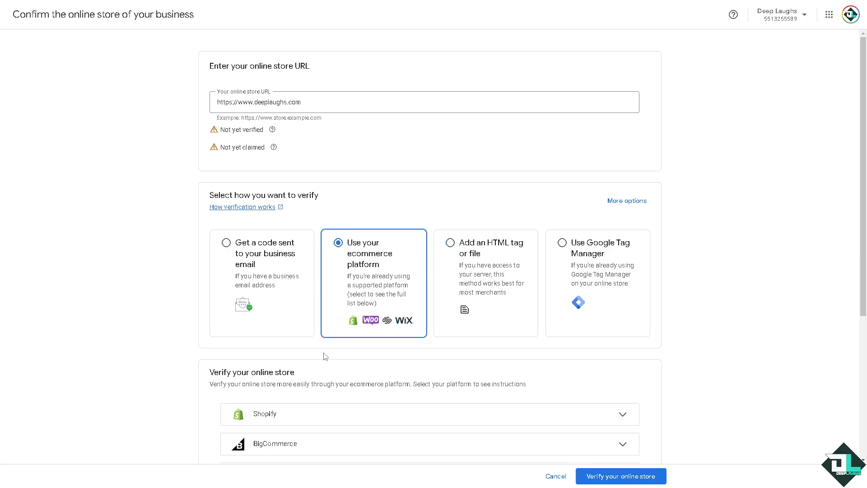
left_click(493, 258)
left_click(593, 268)
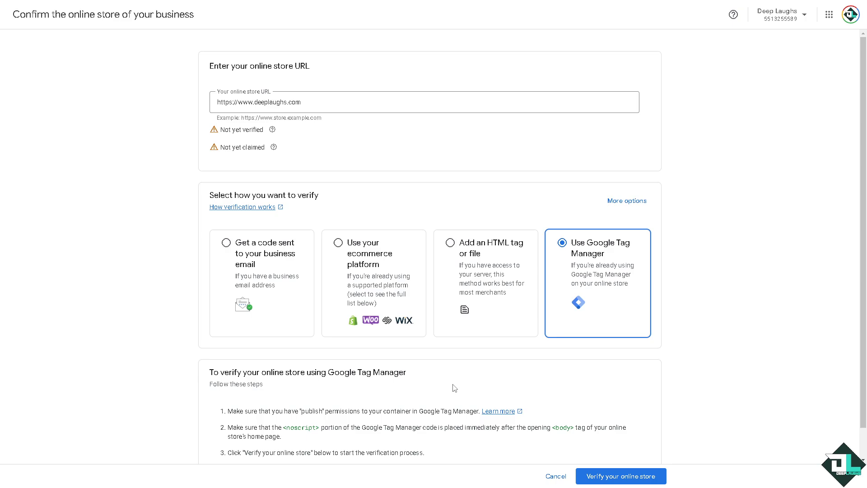
left_click(265, 287)
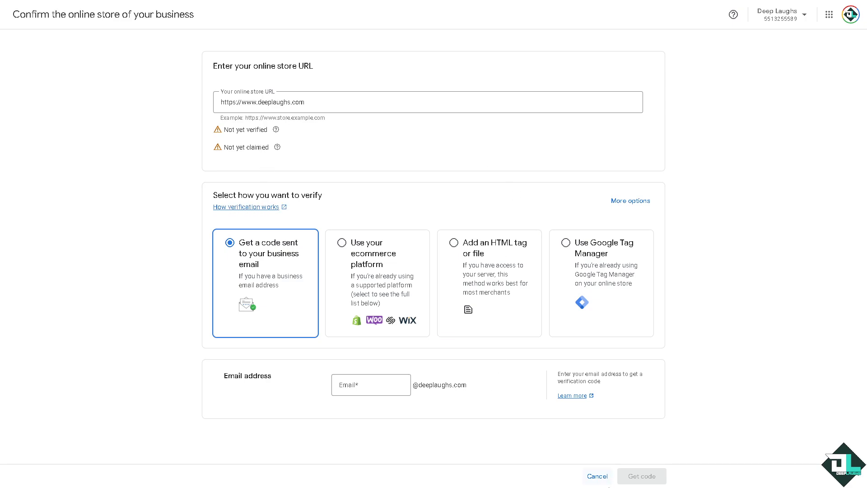
left_click(597, 476)
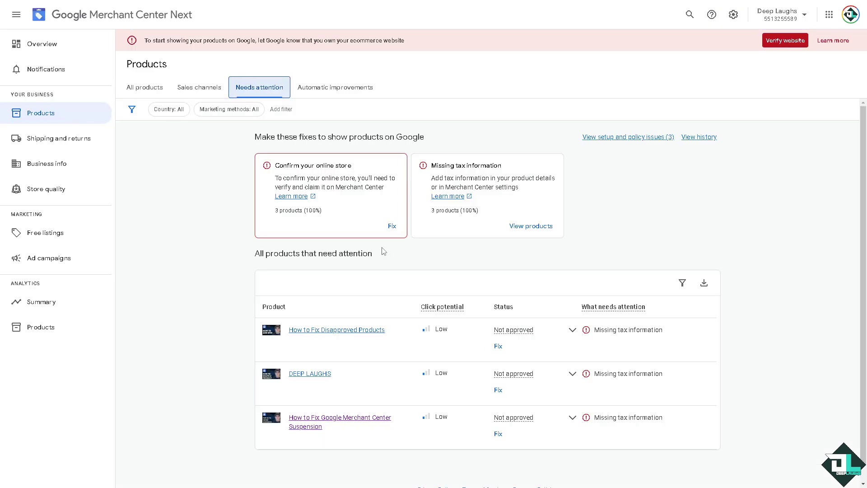
Scroll the Needs attention product list before opening the Shopping ads policies article.
scroll(378, 282, "down", 3)
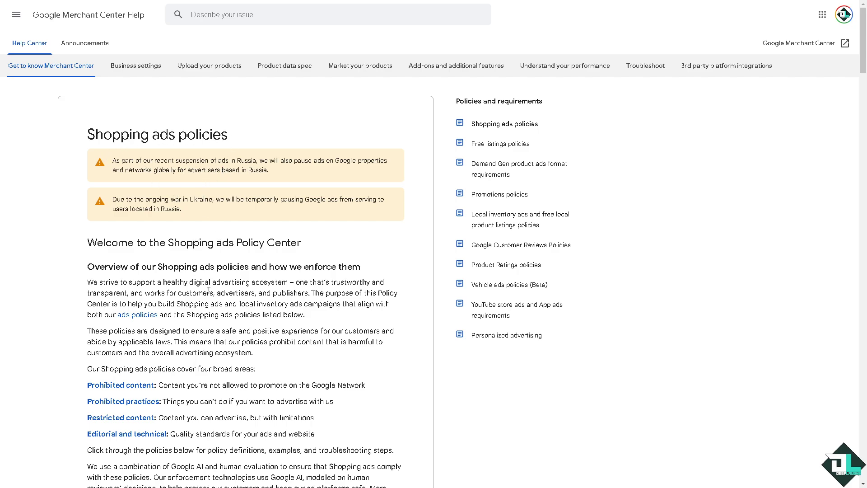
Scroll through the Shopping ads policies page and back up.
scroll(209, 291, "down", 3)
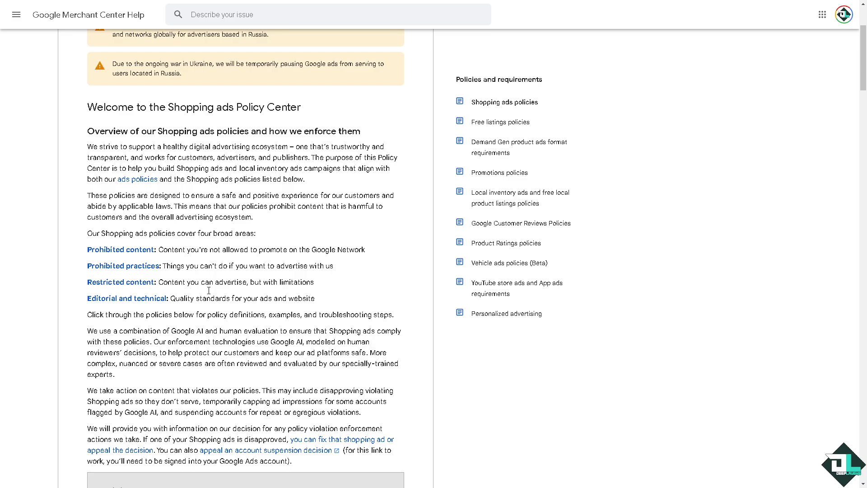
scroll(208, 290, "down", 7)
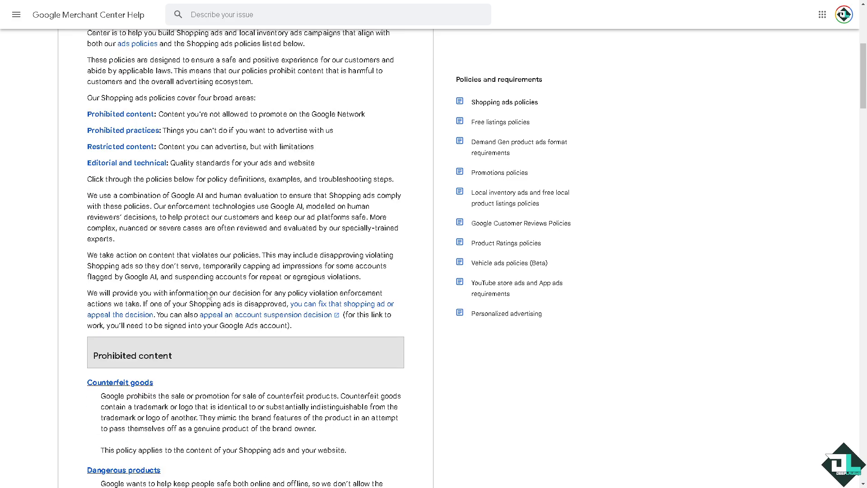
scroll(209, 295, "up", 10)
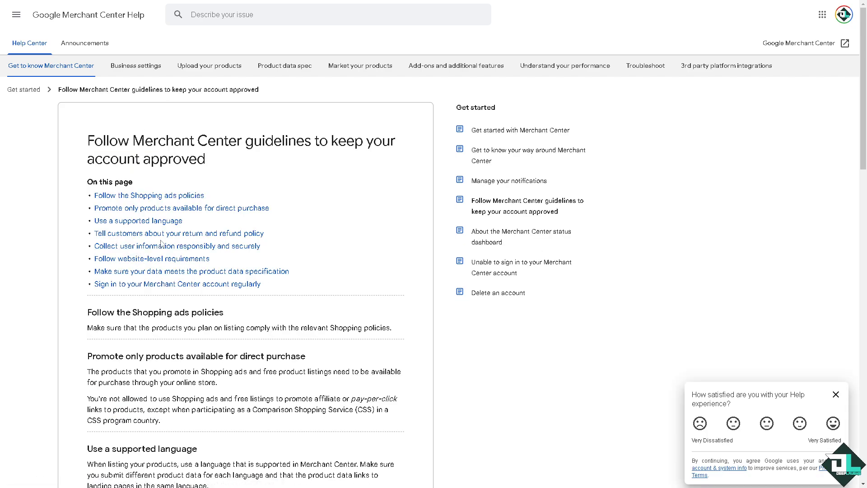
Scroll down through the eight guideline sections of the account-approval article.
scroll(162, 244, "down", 2)
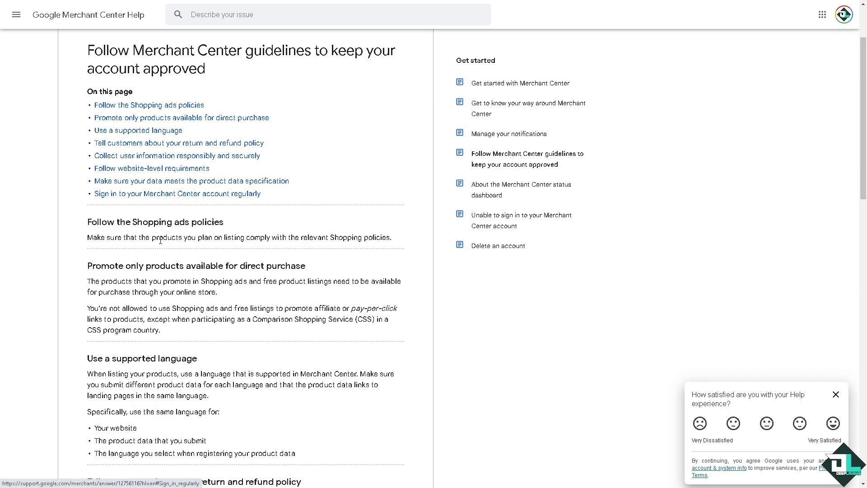
scroll(160, 242, "down", 2)
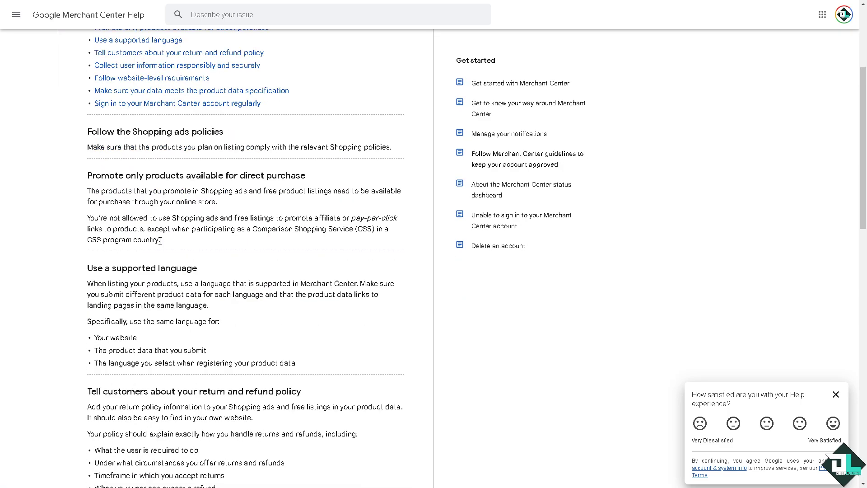
scroll(159, 241, "down", 1)
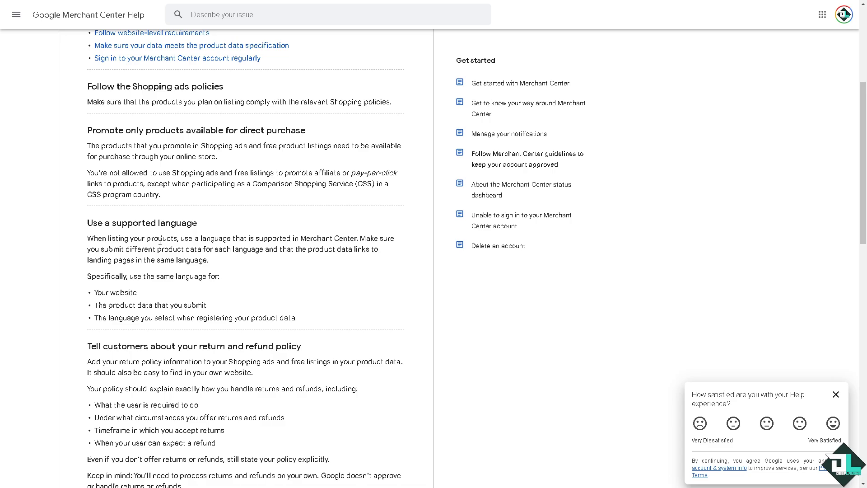
scroll(160, 241, "down", 10)
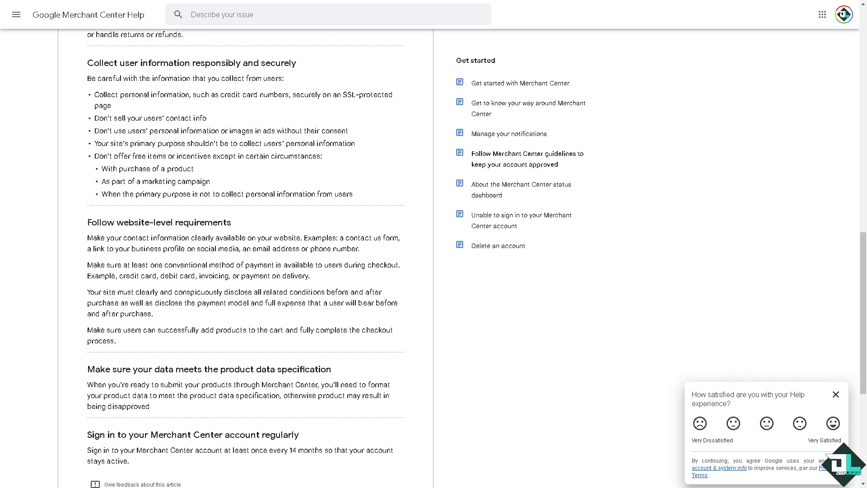
scroll(172, 253, "down", 6)
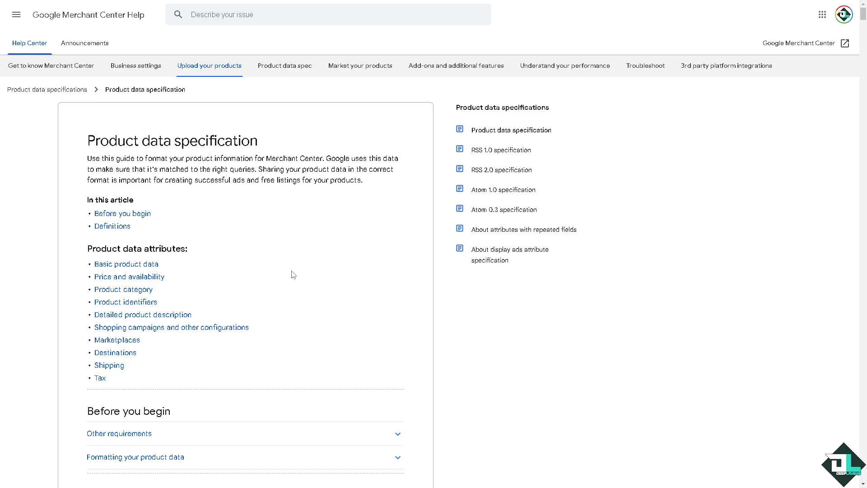
Reload the Product data specification article, then switch back to the Merchant Center Next Overview tab.
scroll(294, 275, "down", 1)
scroll(294, 275, "up", 1)
left_click(291, 70)
left_click(291, 70)
mouse_move(373, 64)
mouse_move(105, 68)
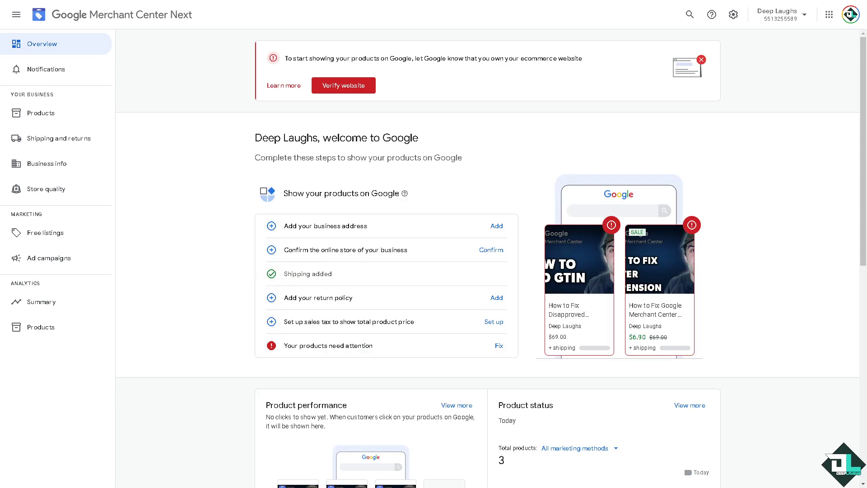
Contact support with 'How to Fix Google Merchant Center Suspension', choosing Account suspension as the issue.
left_click(711, 17)
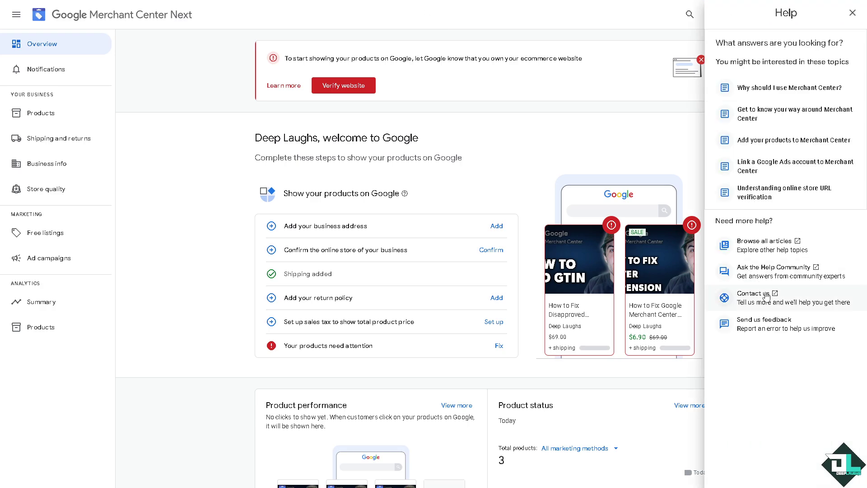
left_click(767, 296)
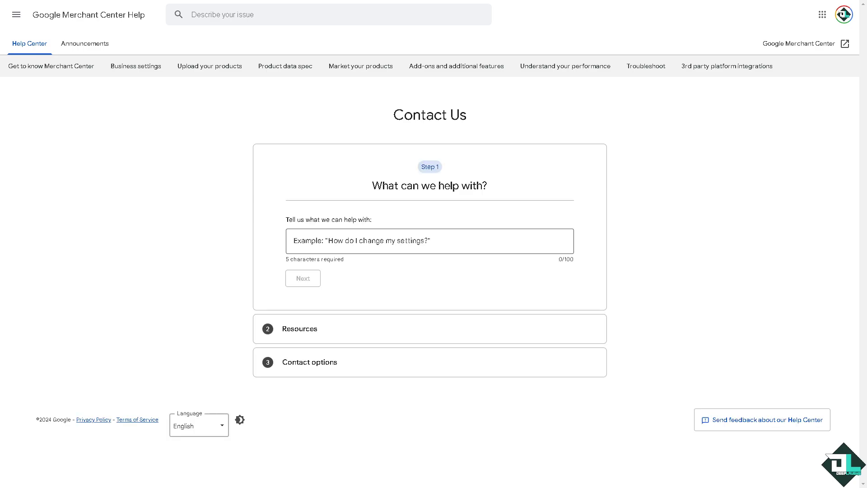
left_click(406, 236)
type("How to Fix Google Merchant Center Suspension")
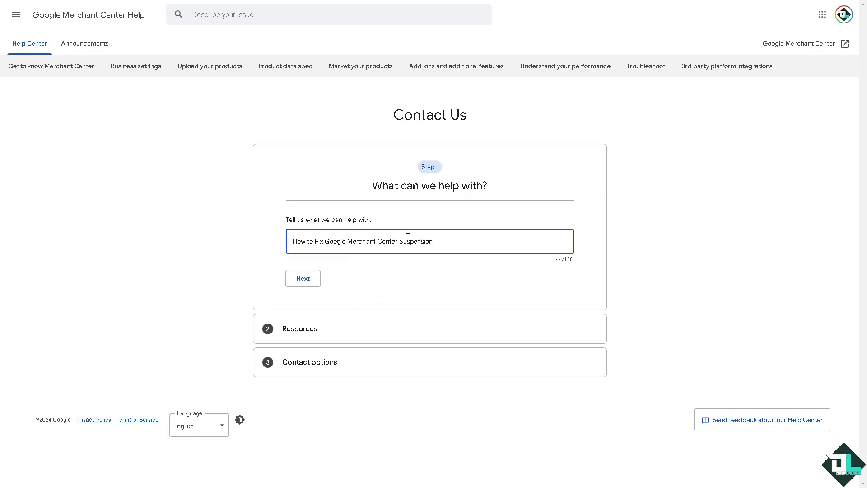
left_click(307, 278)
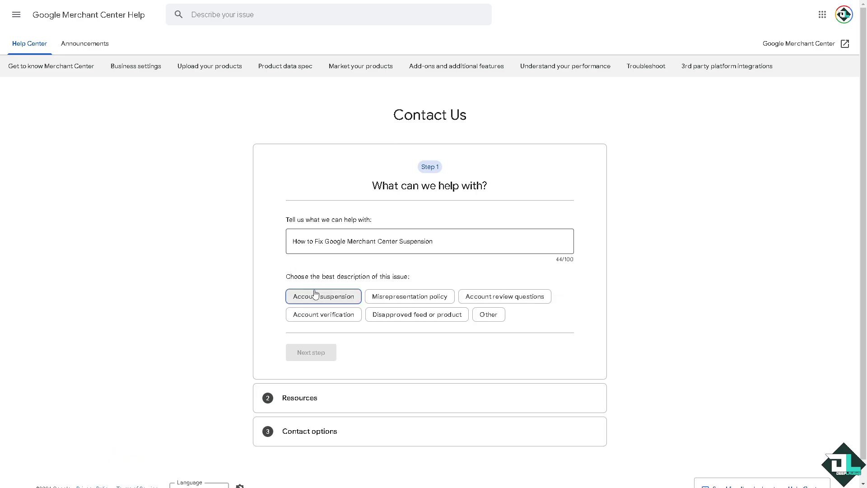
left_click(322, 303)
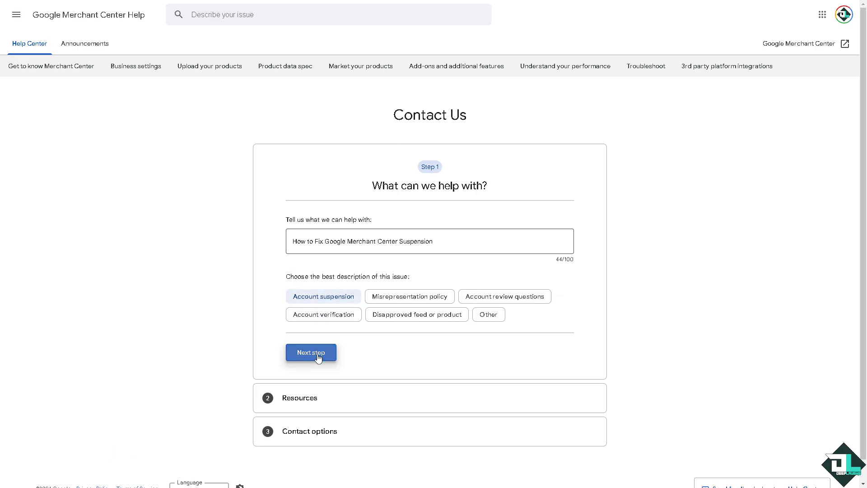
Advance through Step 1 and the Step 2 resources list to the Step 3 contact options offering Email in English.
left_click(319, 358)
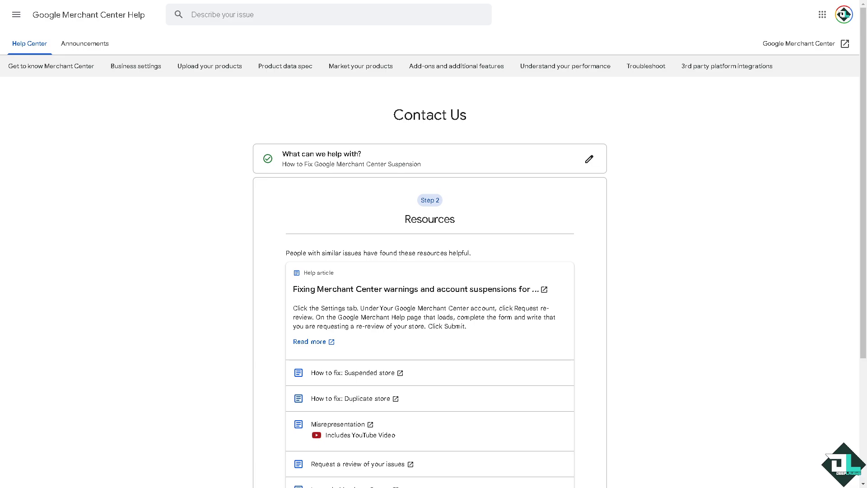
scroll(505, 294, "down", 1)
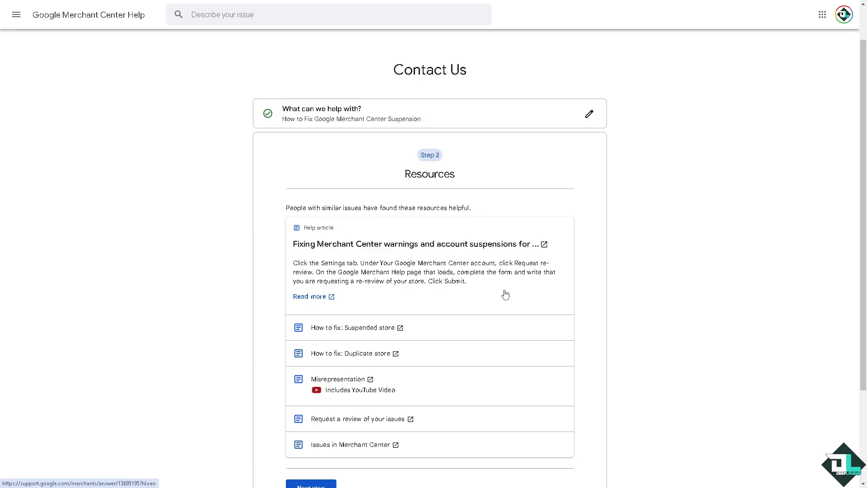
scroll(505, 295, "down", 2)
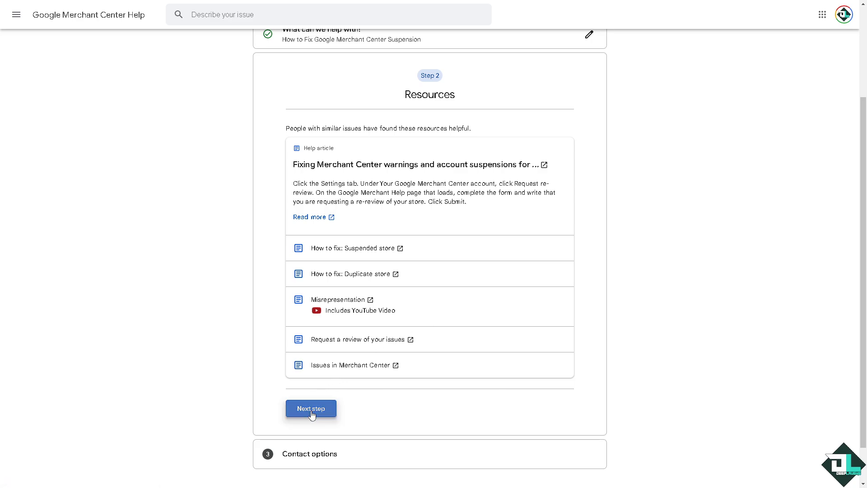
left_click(311, 414)
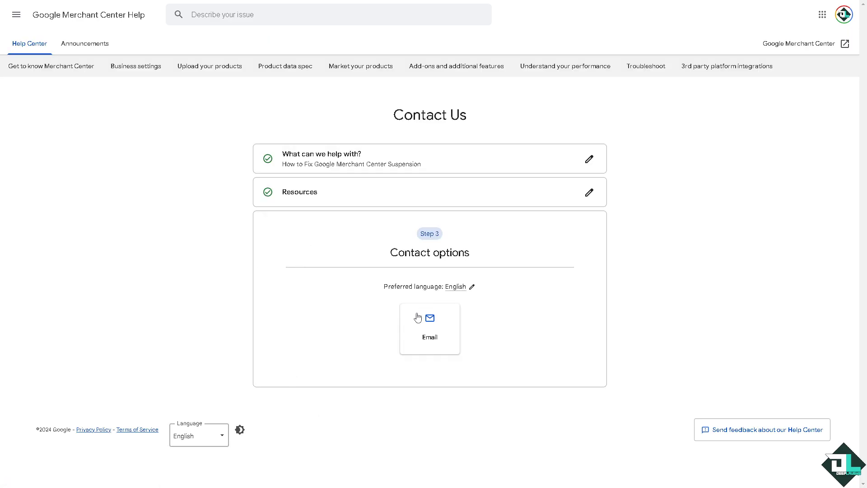